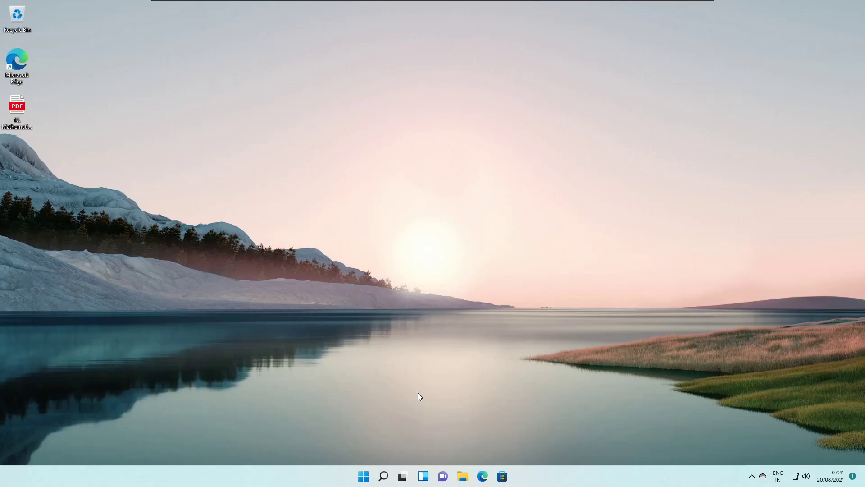
# - Bring up Windows search with Win+S to look for the Clock app
pyautogui.press('super+s')
# - Launch Clock from the 'clock' search and visit the Timer, Alarm, Stopwatch and World Clock pages
pyautogui.write('clock')
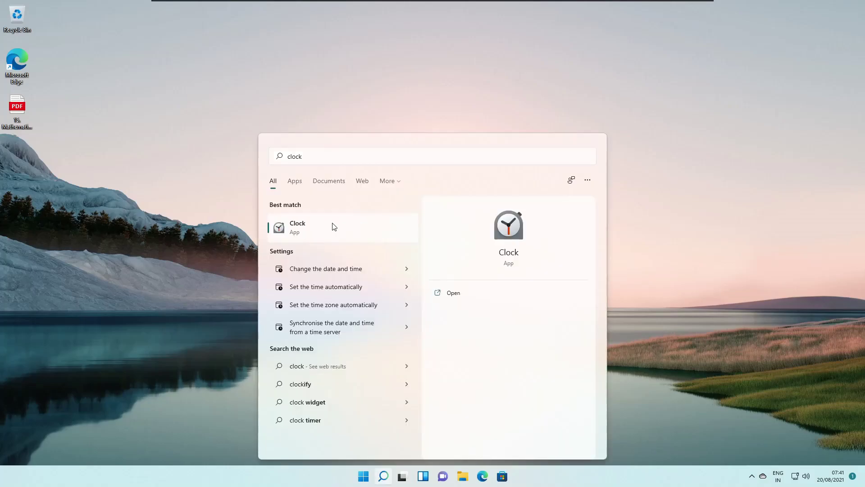
pyautogui.click(332, 226)
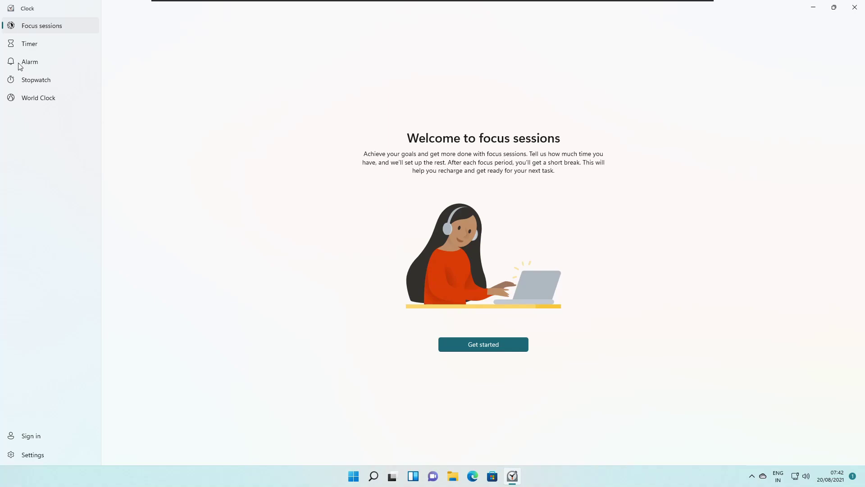
pyautogui.click(28, 45)
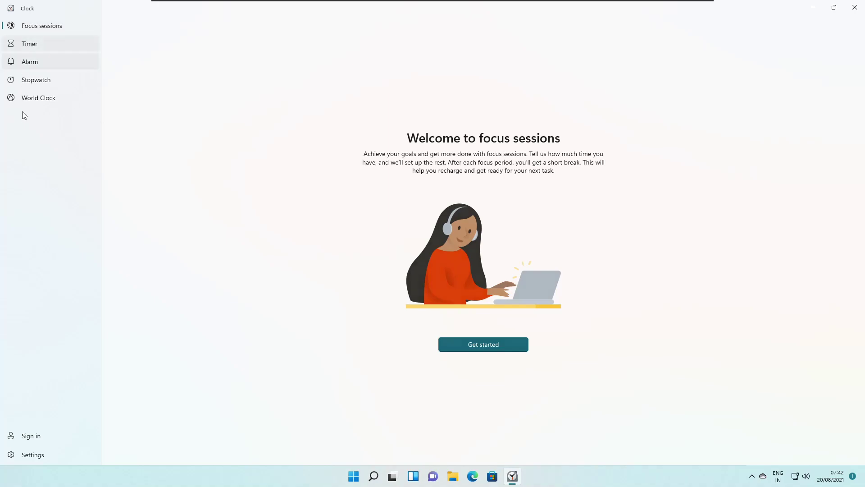
pyautogui.click(48, 61)
pyautogui.click(47, 85)
pyautogui.click(52, 99)
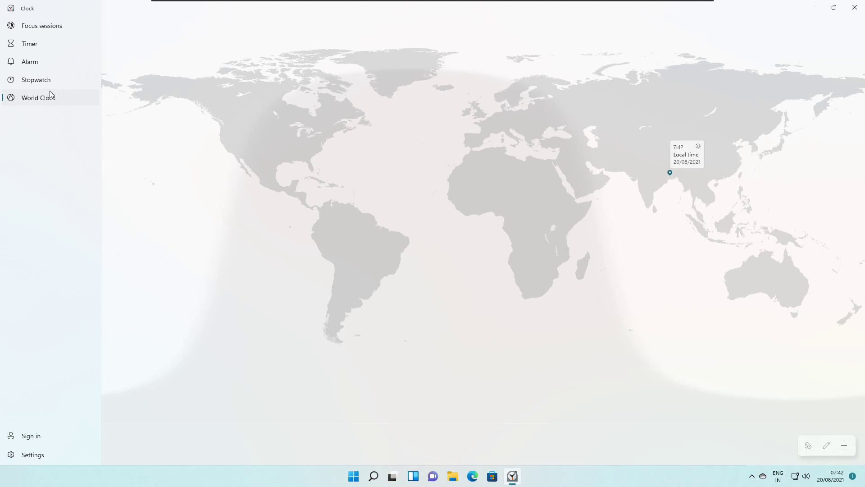
# - Step back through Stopwatch, Alarm and Timer to the Focus sessions welcome page
pyautogui.click(45, 86)
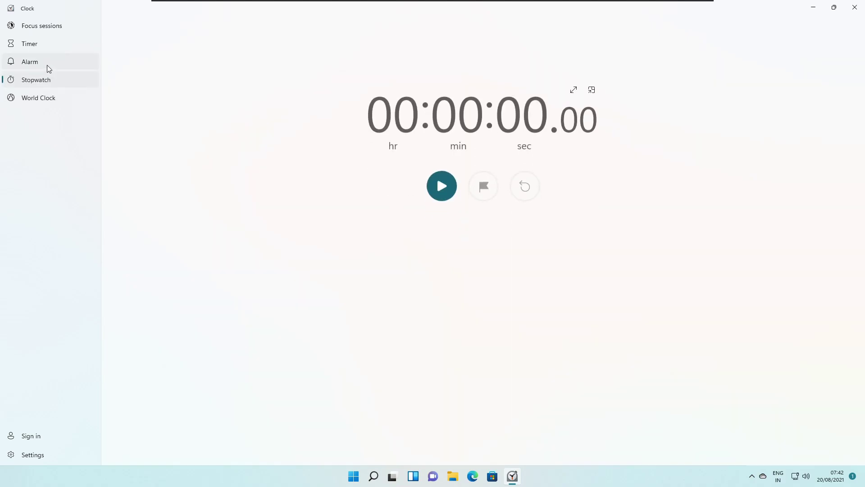
pyautogui.click(63, 61)
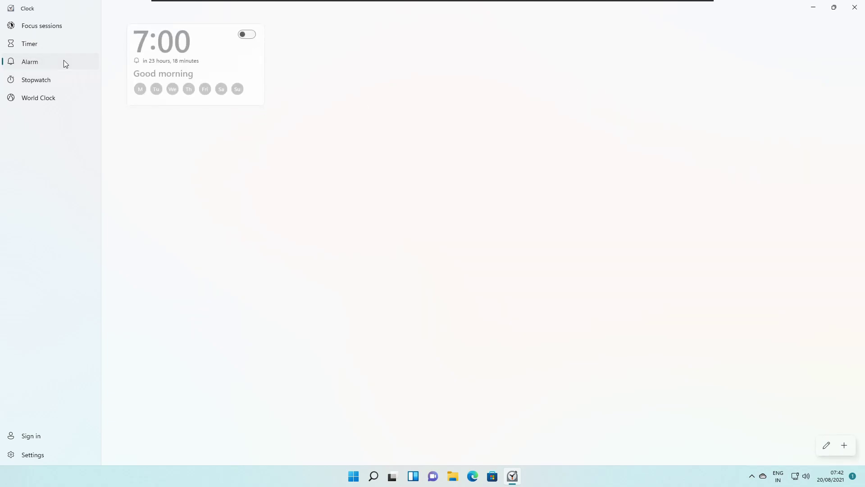
pyautogui.click(33, 49)
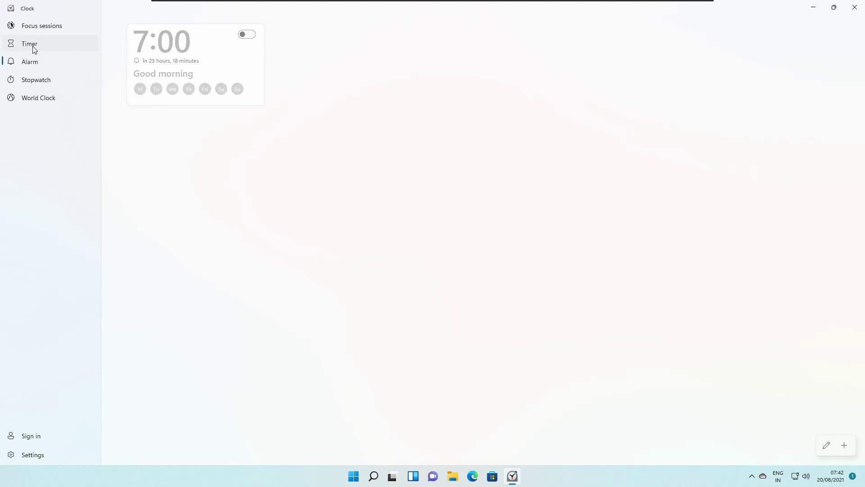
pyautogui.click(64, 25)
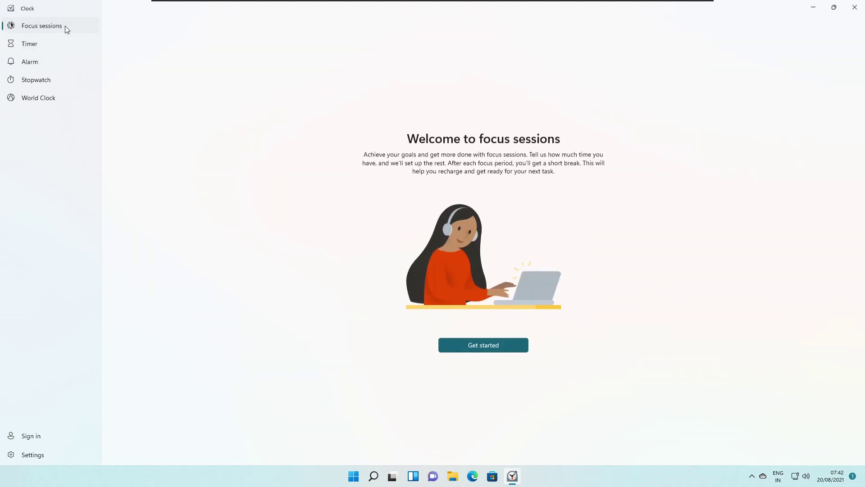
# - Get started with Focus sessions, showing a 30-minute session and 1-hour daily goal
pyautogui.click(501, 340)
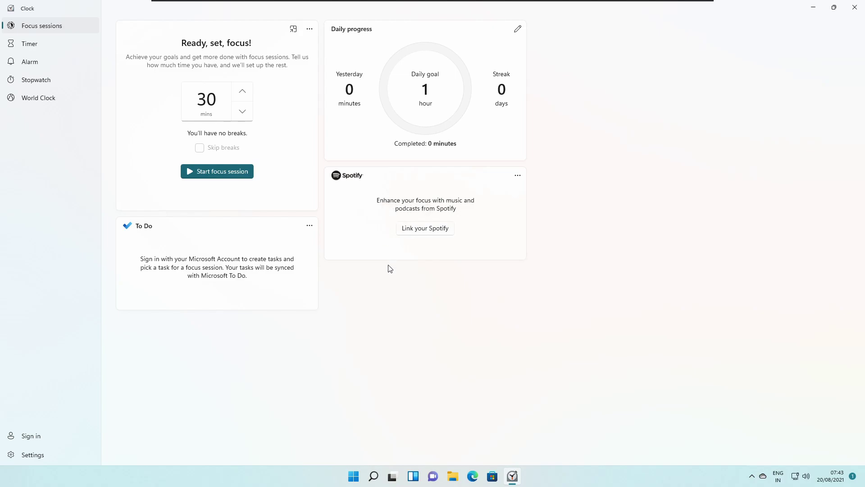
# - Link a Spotify account by agreeing to its access permissions in the consent dialog
pyautogui.click(424, 230)
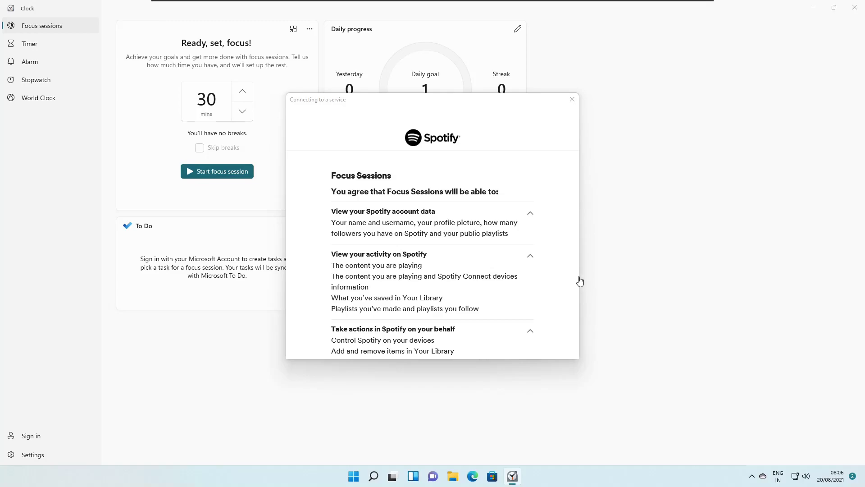
pyautogui.scroll(-5, 501, 276)
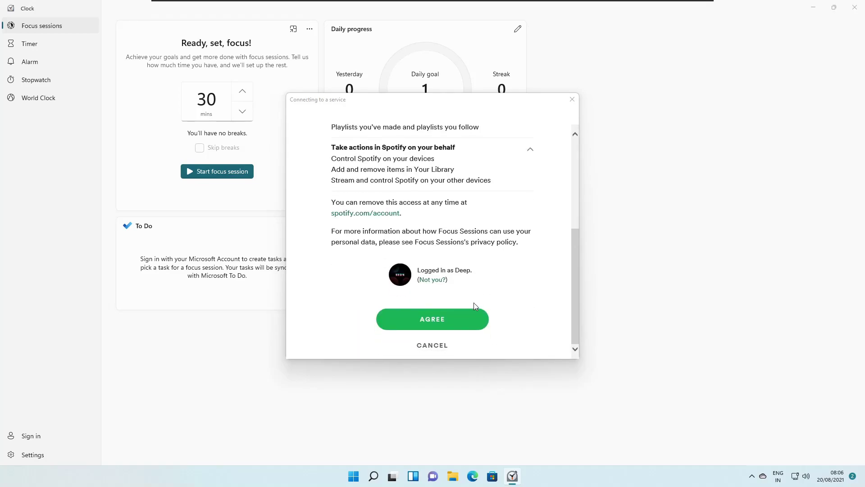
pyautogui.click(439, 317)
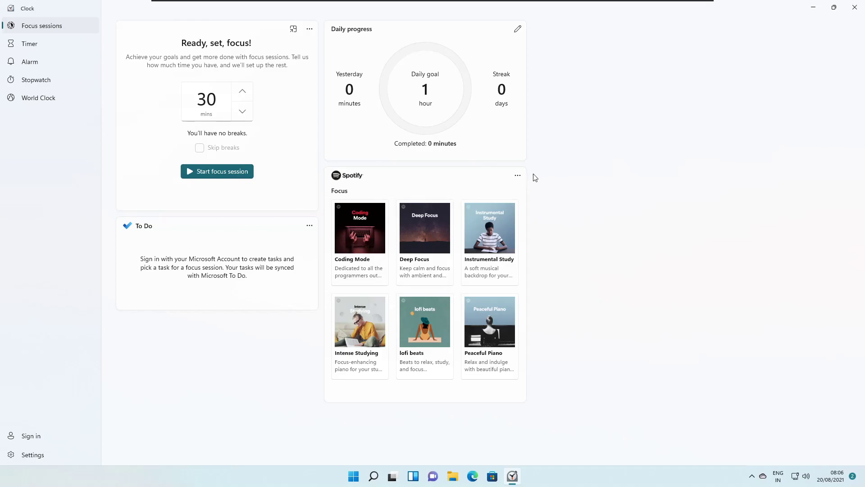
pyautogui.click(518, 177)
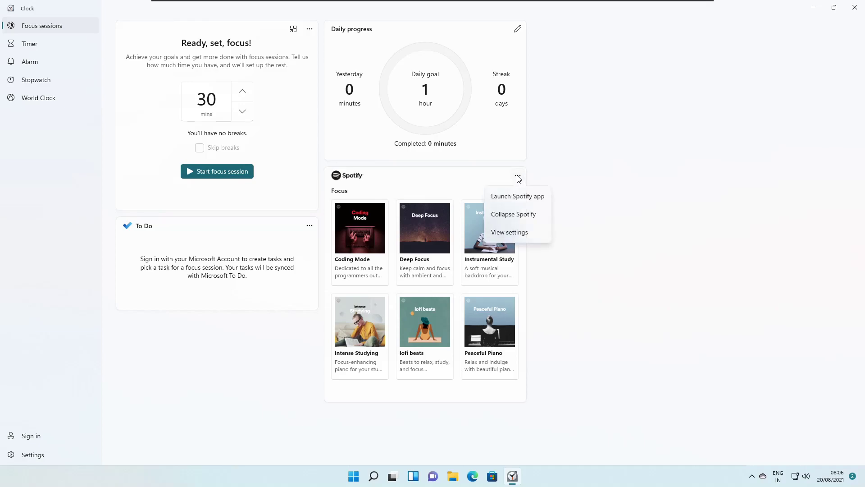
pyautogui.click(522, 234)
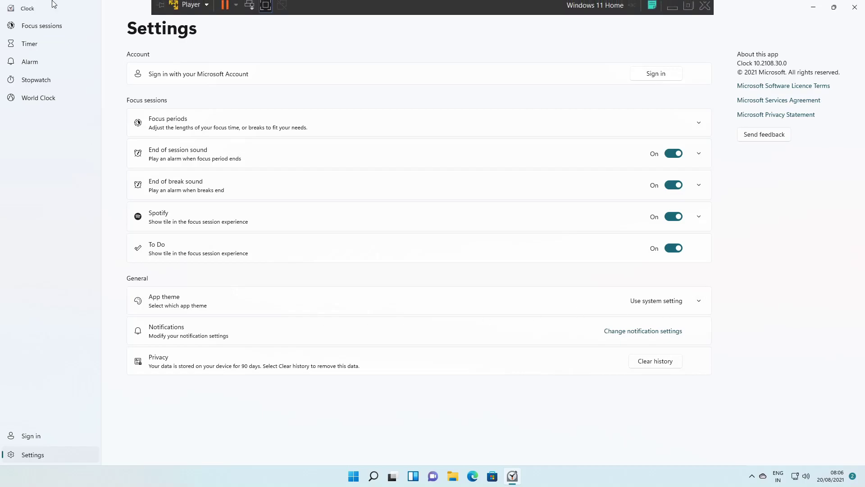
pyautogui.click(54, 27)
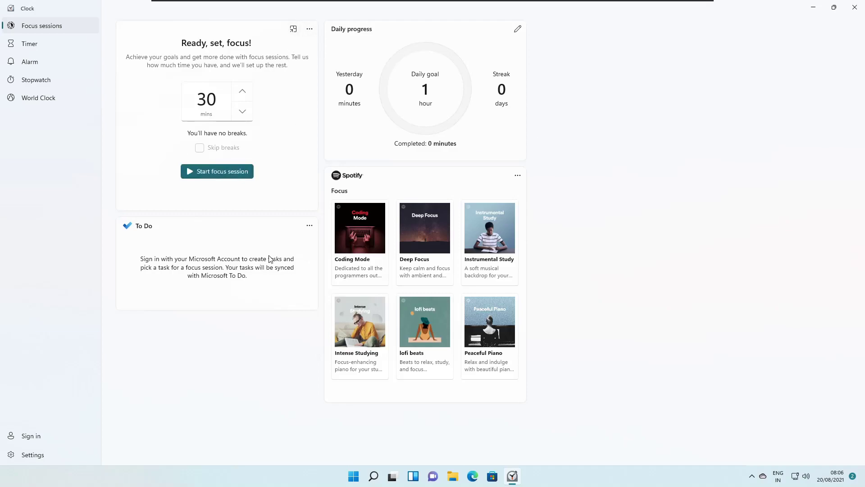
# - Sign in with a Microsoft account and allow access to profile and tasks for To Do
pyautogui.click(311, 227)
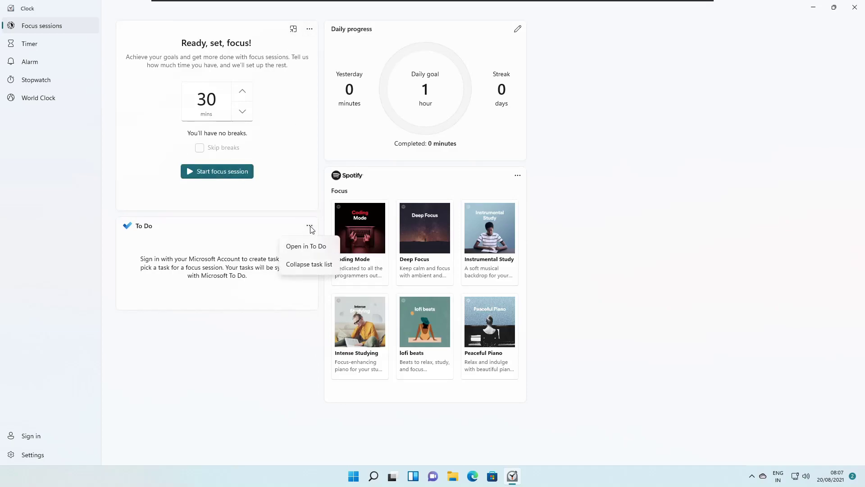
pyautogui.click(216, 273)
pyautogui.click(41, 439)
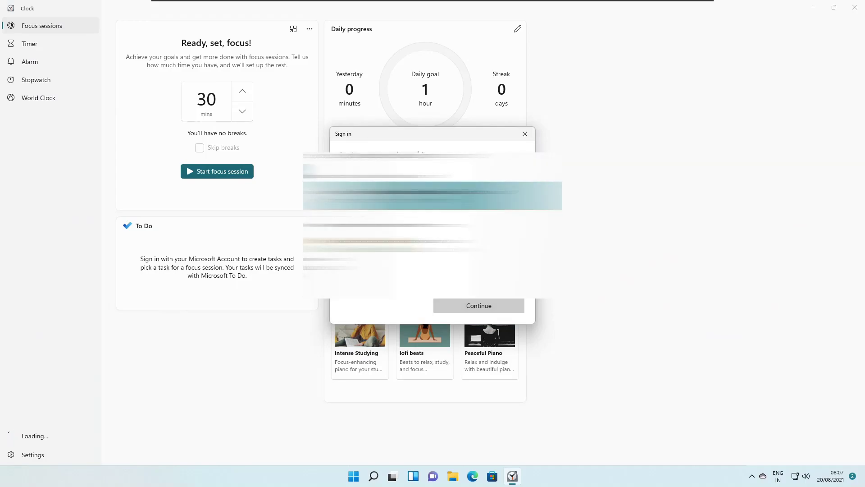
pyautogui.click(460, 311)
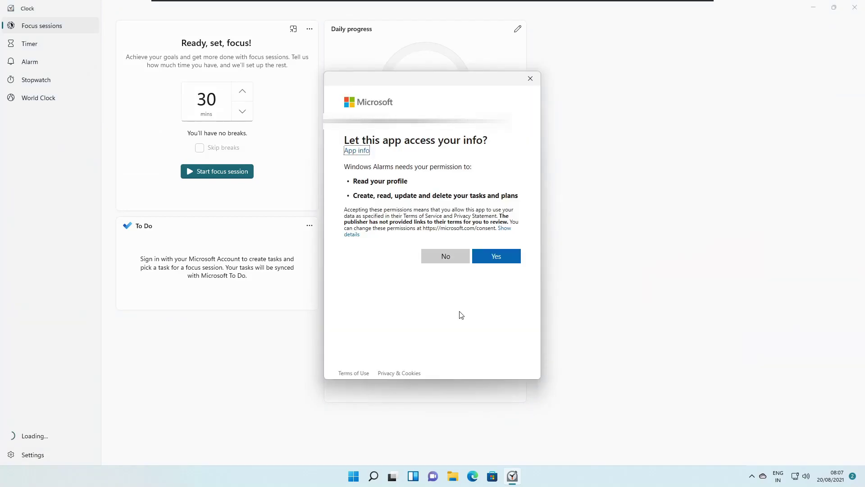
pyautogui.click(493, 264)
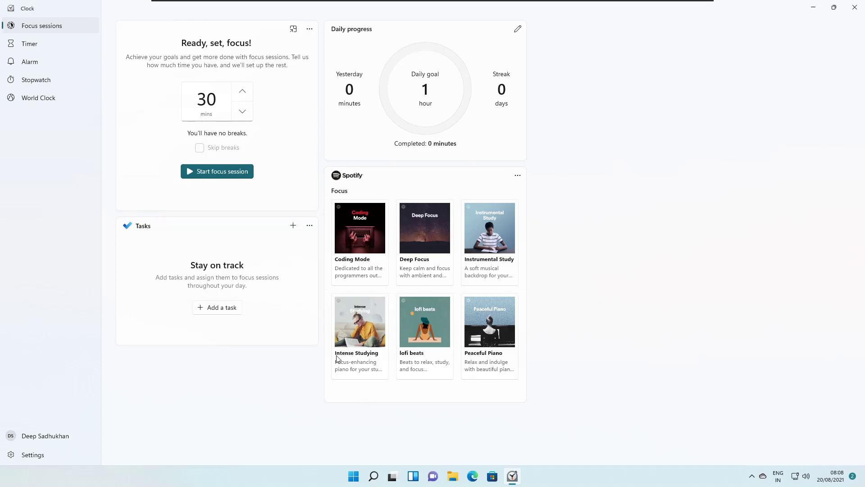
# - Add a new task named 'Sample task' to the Tasks tile
pyautogui.click(213, 305)
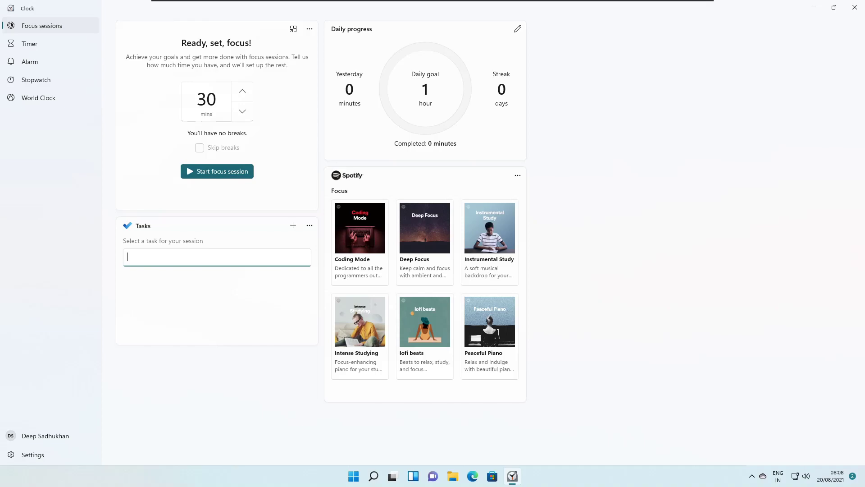
pyautogui.write('Sample task')
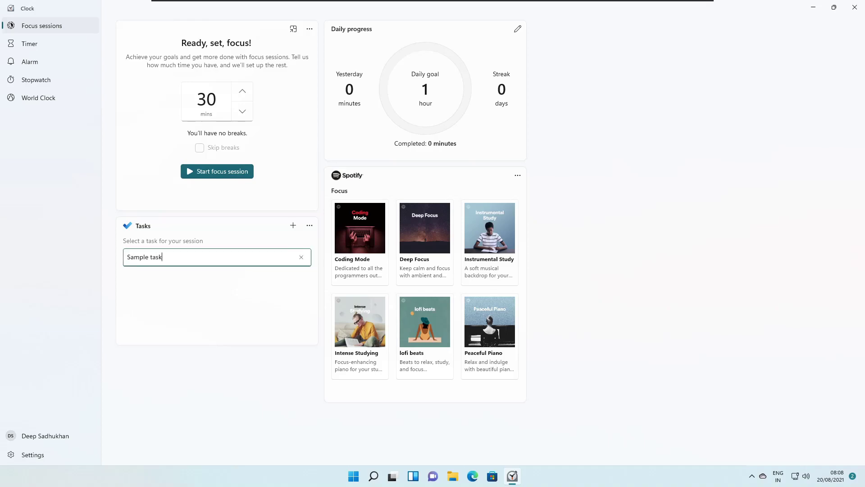
pyautogui.press('Return')
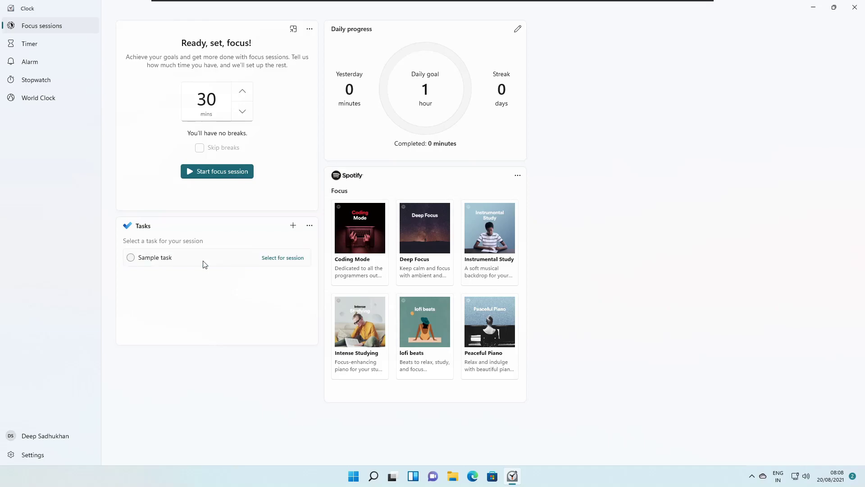
# - Tick and untick Sample task, then select it for the focus session
pyautogui.click(132, 259)
pyautogui.click(131, 258)
pyautogui.moveTo(289, 263)
pyautogui.click(284, 260)
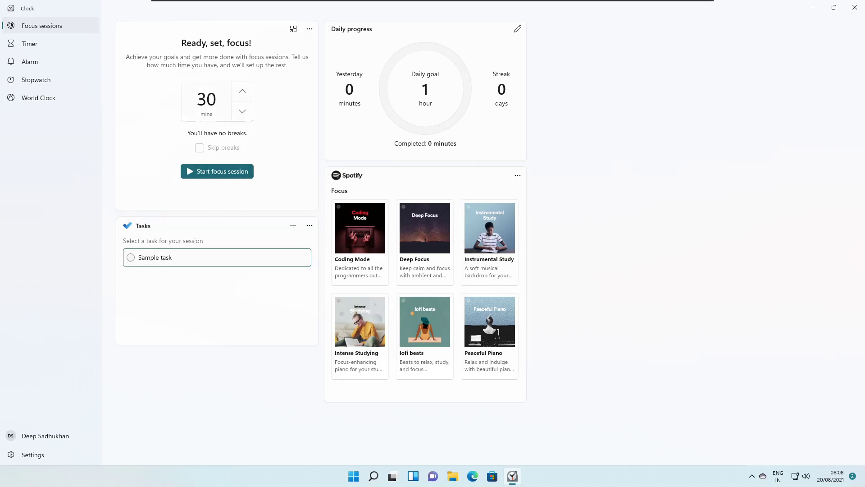
# - Adjust the focus time with the arrows until it reads 60 minutes
pyautogui.click(242, 91)
pyautogui.click(244, 113)
pyautogui.click(242, 92)
pyautogui.click(243, 93)
pyautogui.click(243, 96)
pyautogui.click(243, 97)
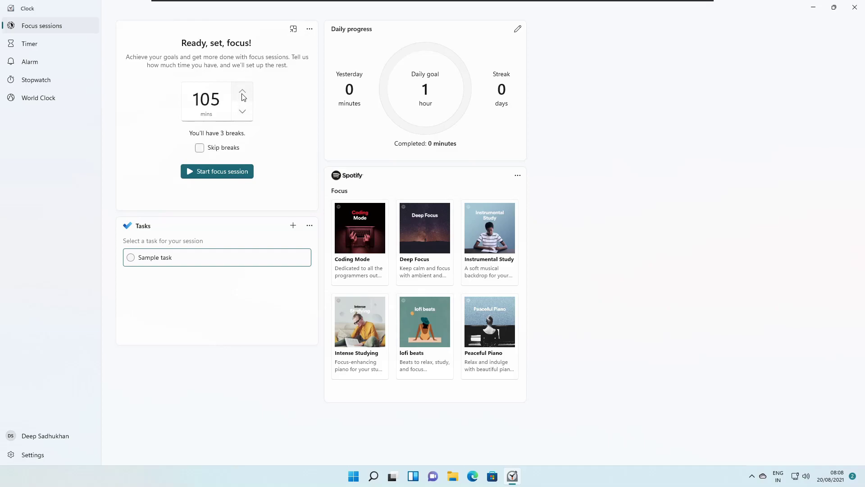
pyautogui.click(243, 111)
pyautogui.click(243, 111)
pyautogui.click(243, 111)
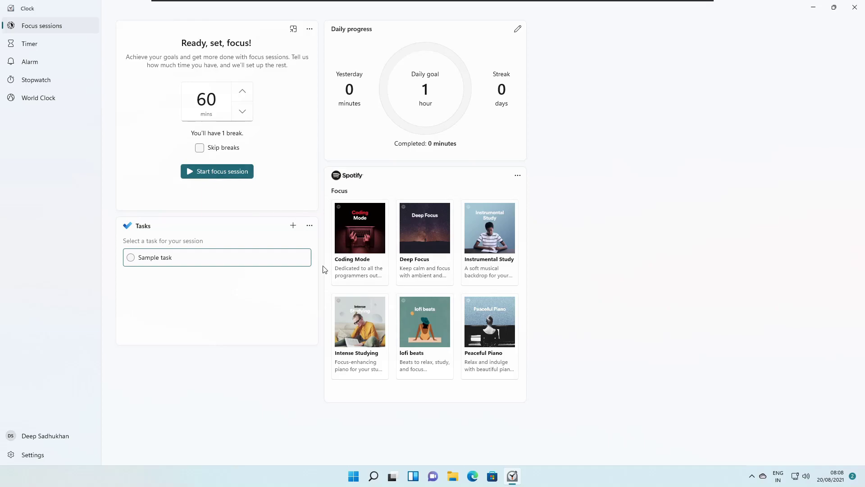
# - Choose the Coding Mode playlist, raise the volume and start the 60-minute session
pyautogui.click(358, 241)
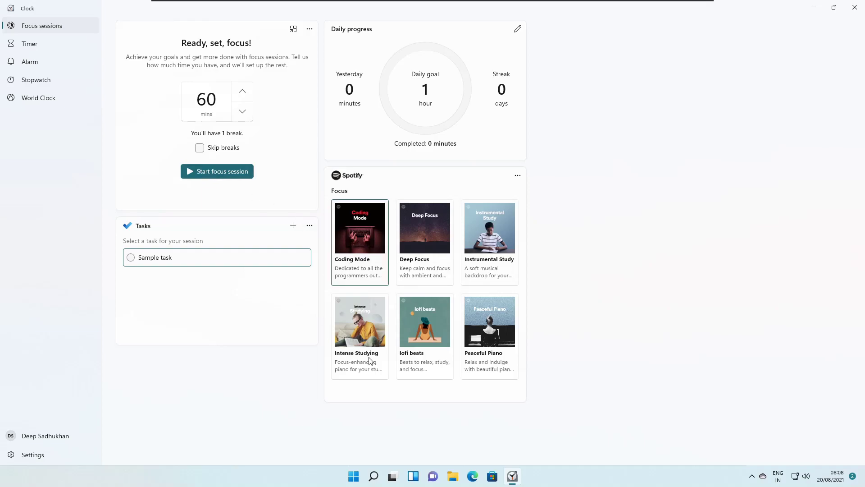
pyautogui.press('XF86AudioRaiseVolume')
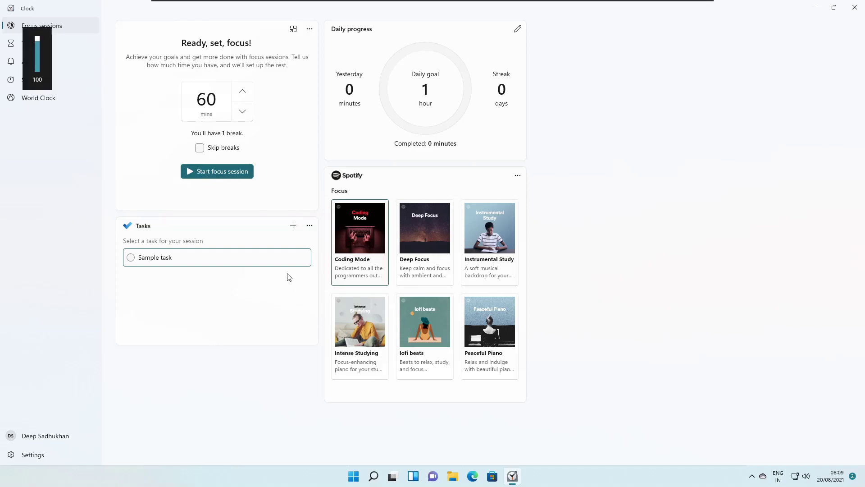
pyautogui.click(217, 172)
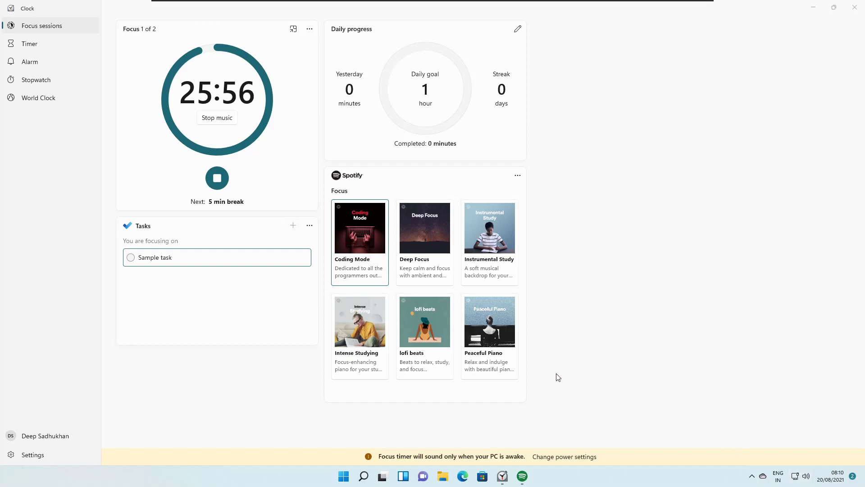
# - Check Spotify, return to Clock, stop the music and end the focus session
pyautogui.click(521, 476)
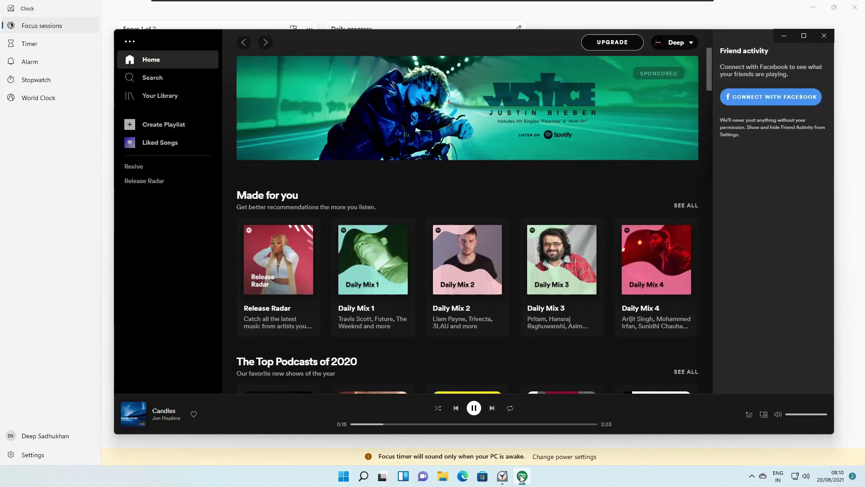
pyautogui.click(57, 348)
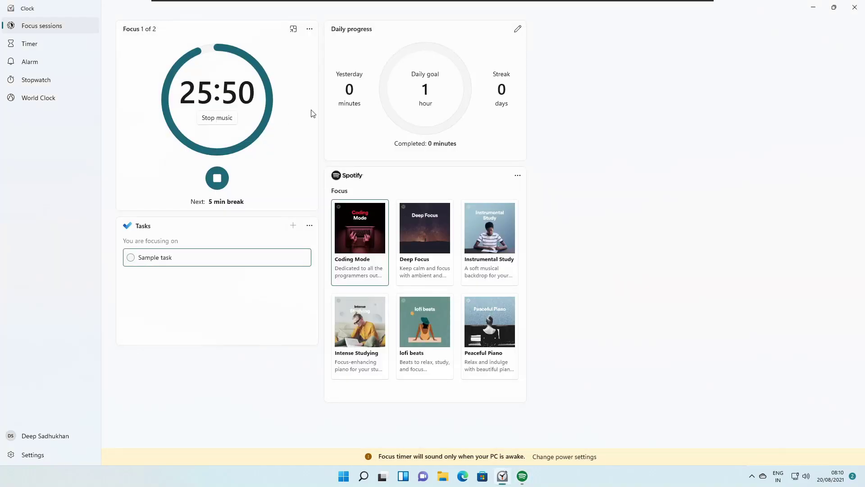
pyautogui.click(222, 120)
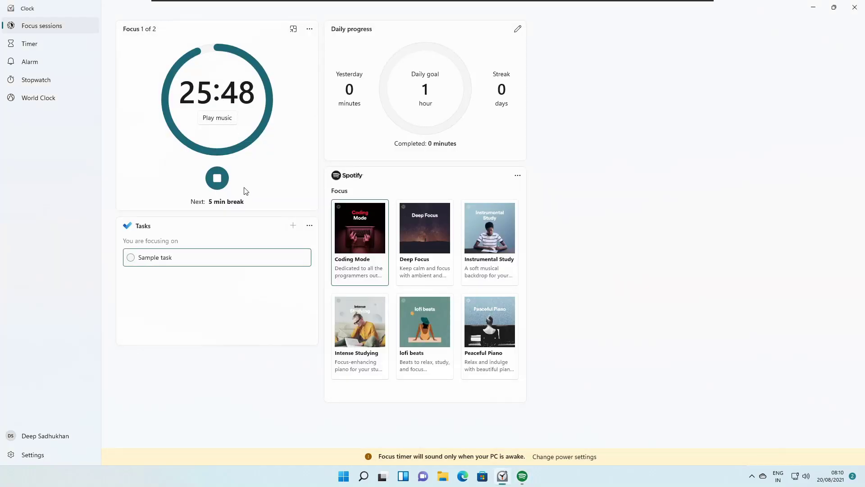
pyautogui.click(221, 180)
# - Look over the task list options, then the focus timer's options
pyautogui.click(310, 226)
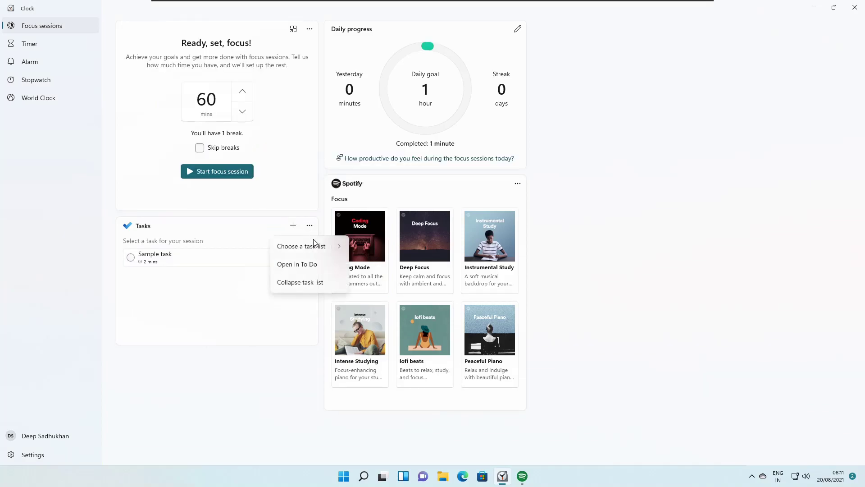
pyautogui.moveTo(311, 246)
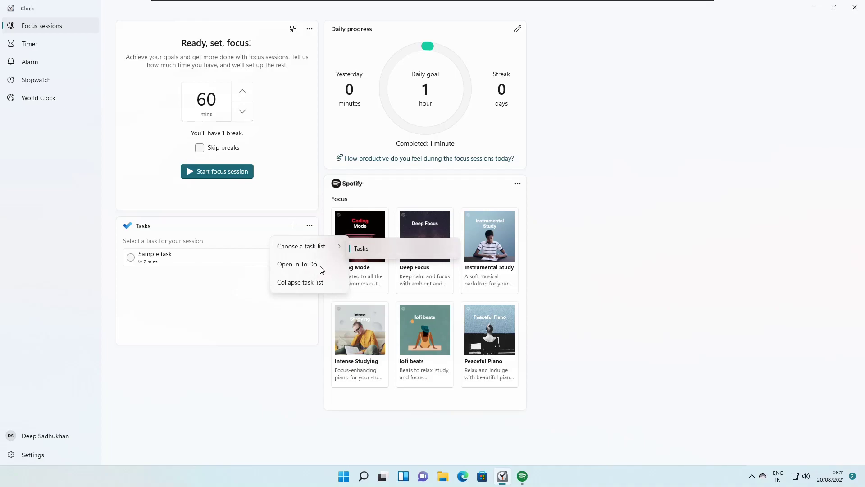
pyautogui.click(270, 302)
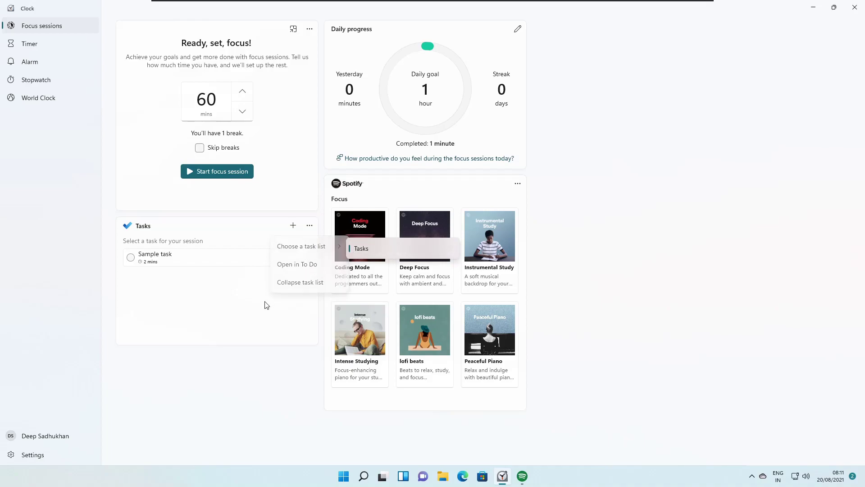
pyautogui.click(310, 28)
# - Try the compact always-on-top timer, close Spotify, then restore the full Clock window
pyautogui.click(628, 180)
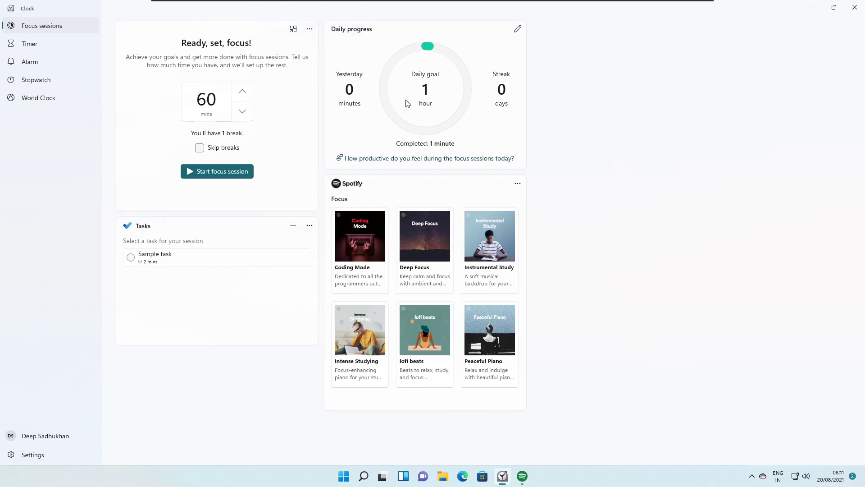
pyautogui.click(293, 30)
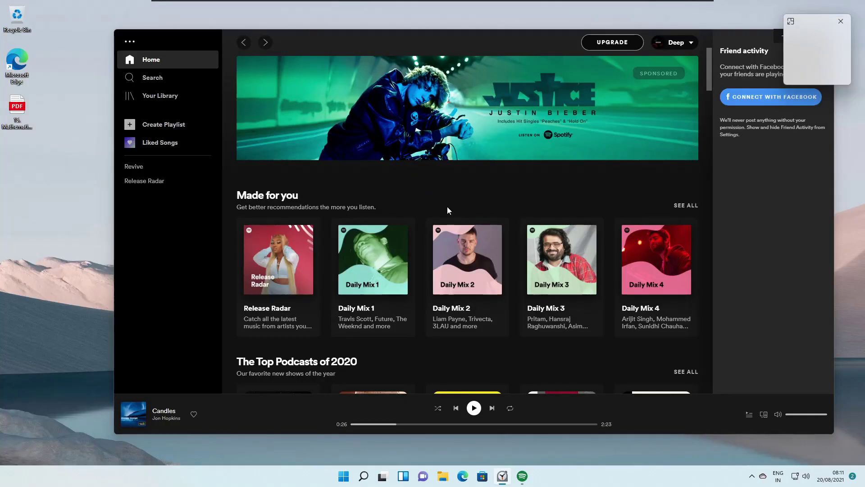
pyautogui.moveTo(804, 25); pyautogui.dragTo(759, 17)
pyautogui.moveTo(522, 41); pyautogui.dragTo(361, 117)
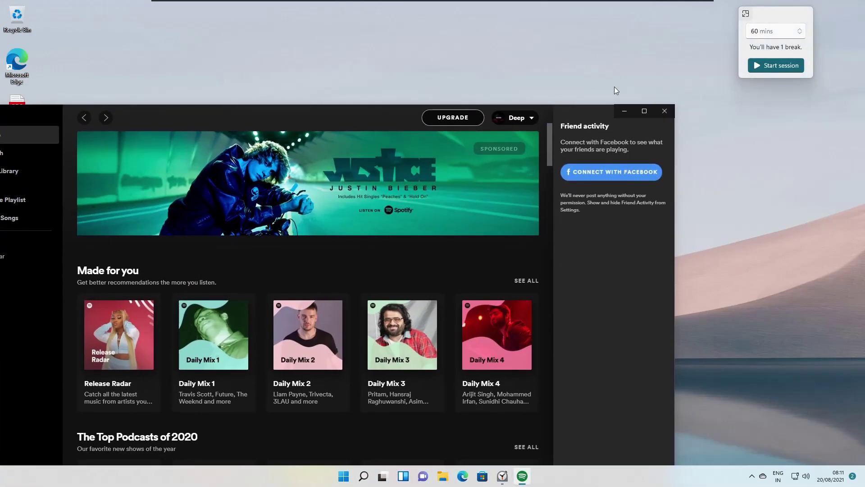
pyautogui.click(665, 110)
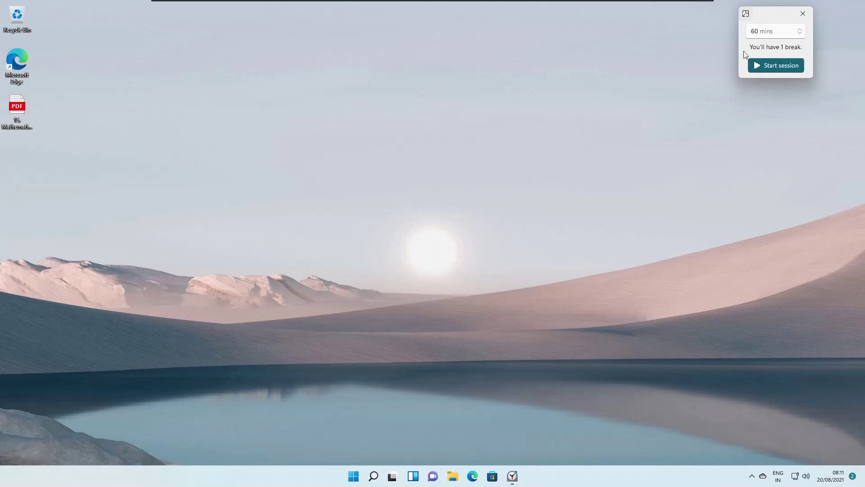
pyautogui.click(745, 14)
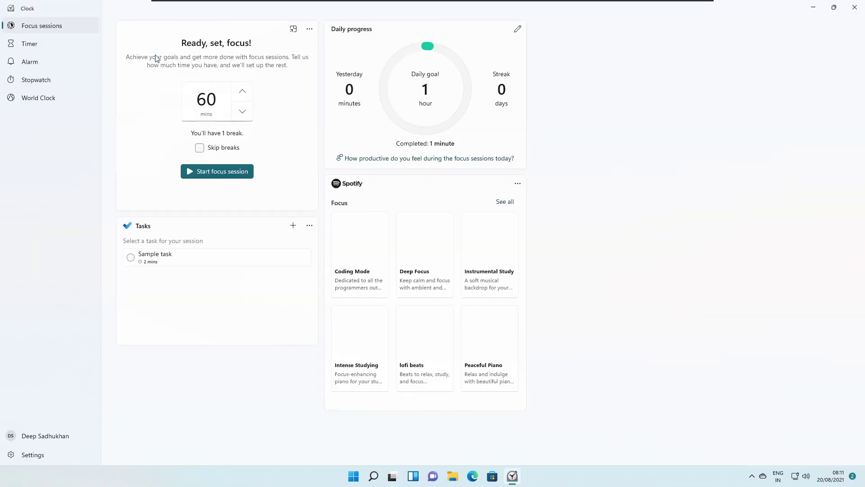
pyautogui.click(311, 30)
pyautogui.click(514, 32)
pyautogui.click(518, 32)
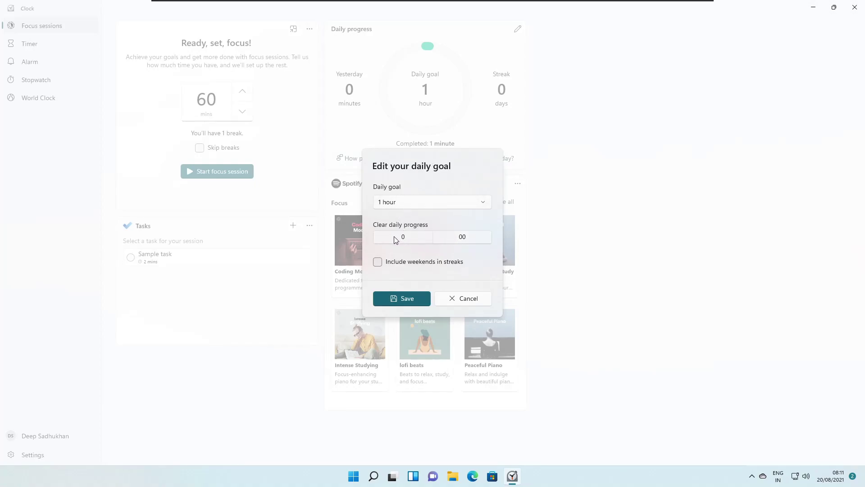
pyautogui.click(464, 298)
pyautogui.click(311, 226)
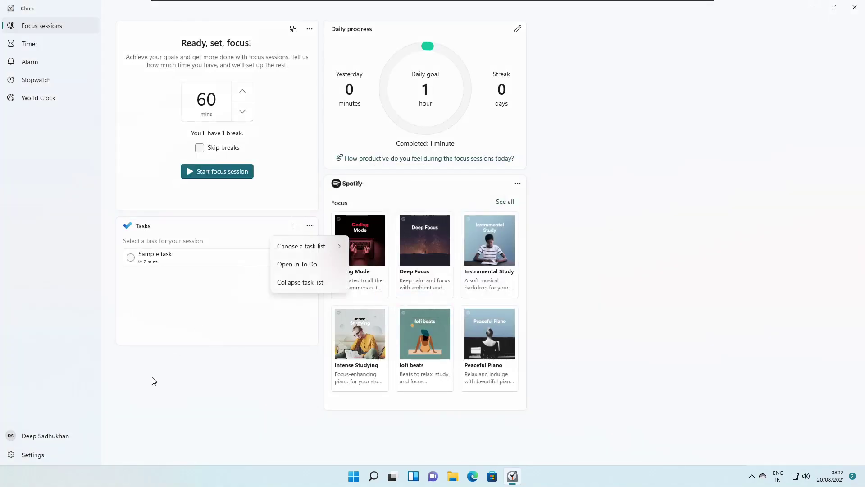
# - Open Clock Settings and expand the Spotify row to see the linked account
pyautogui.click(43, 456)
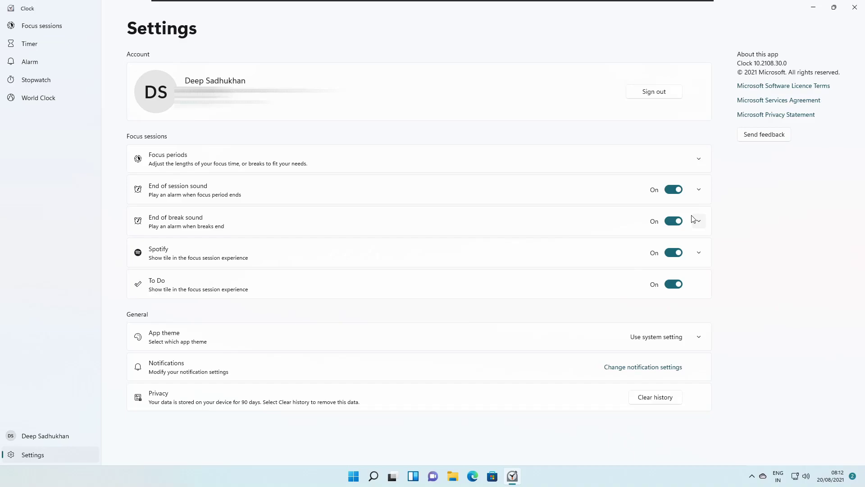
pyautogui.click(508, 260)
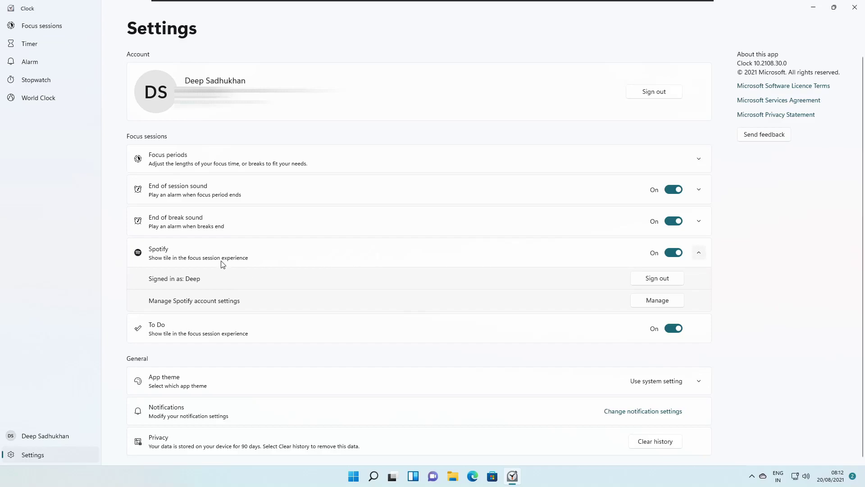
pyautogui.scroll(-1, 201, 327)
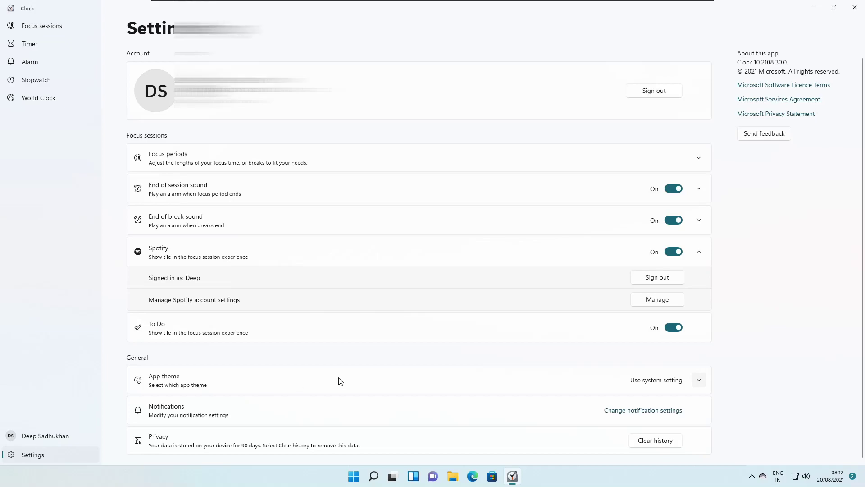
# - Expand the App theme choices in Clock Settings and check the signed-in account details
pyautogui.click(695, 385)
pyautogui.scroll(-2, 549, 415)
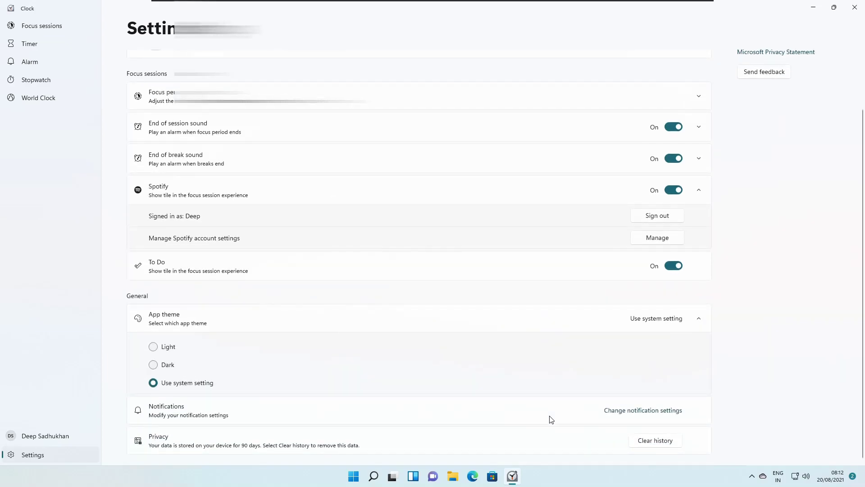
pyautogui.click(54, 438)
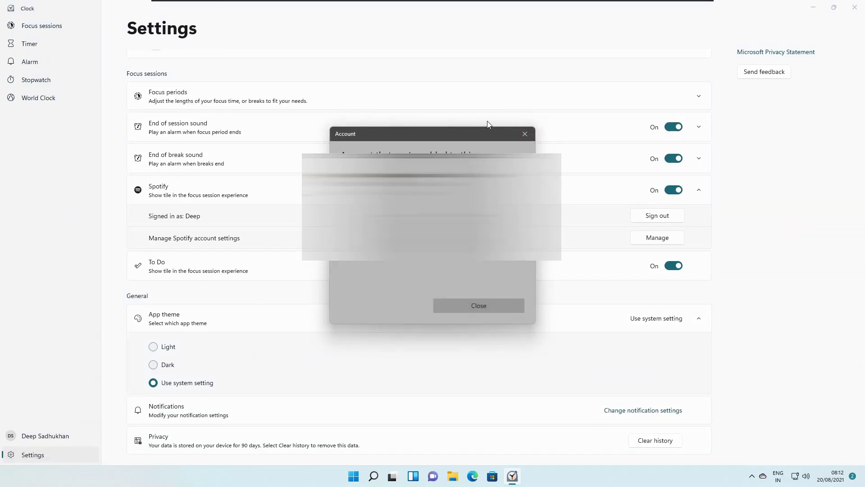
pyautogui.click(532, 136)
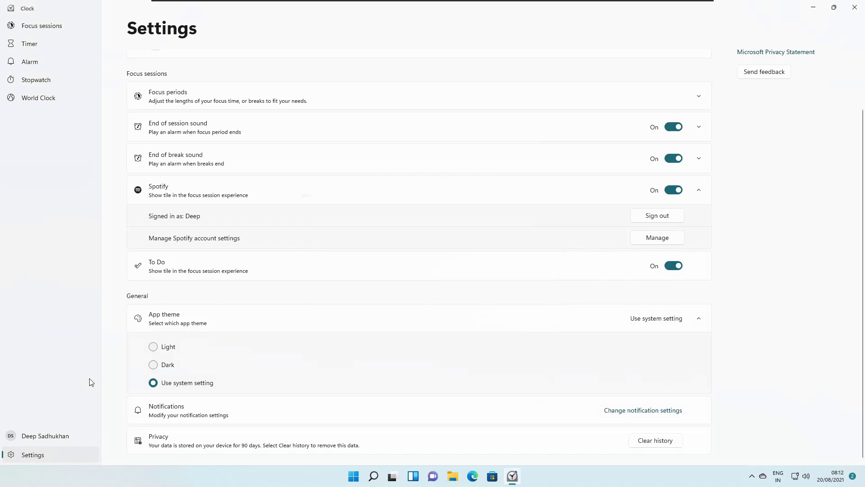
# - Set the Clock app theme to Dark and close the Clock app
pyautogui.click(354, 476)
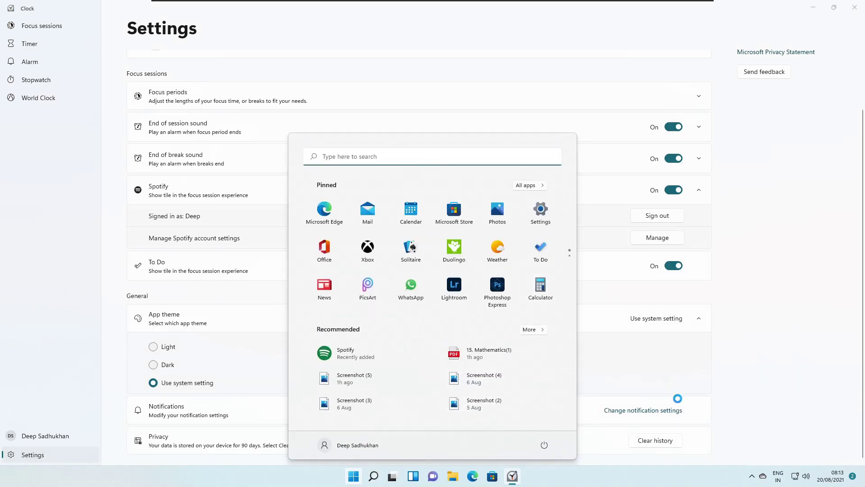
pyautogui.click(640, 328)
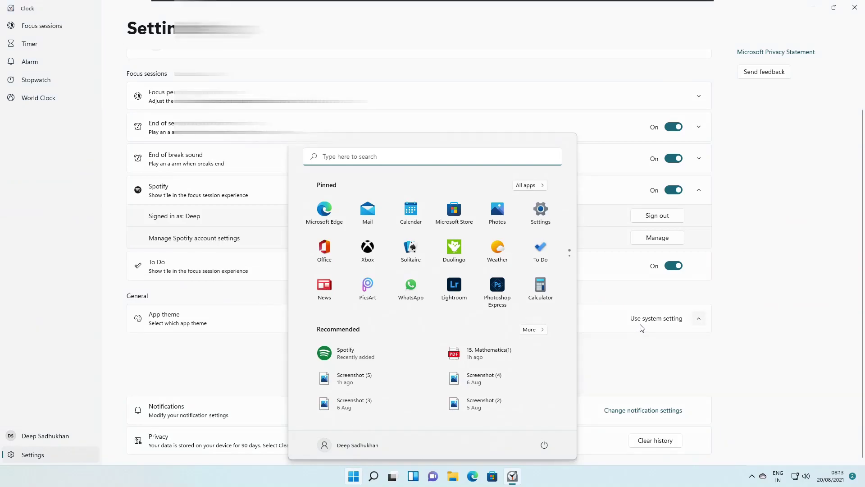
pyautogui.click(665, 380)
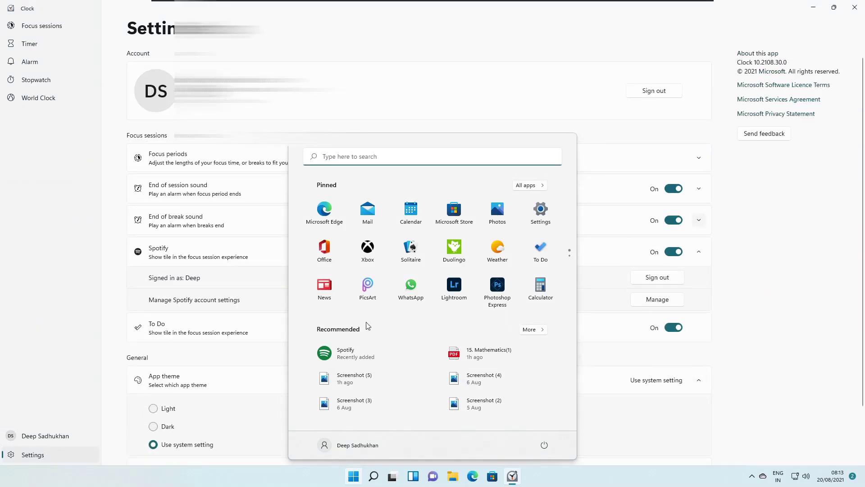
pyautogui.click(166, 426)
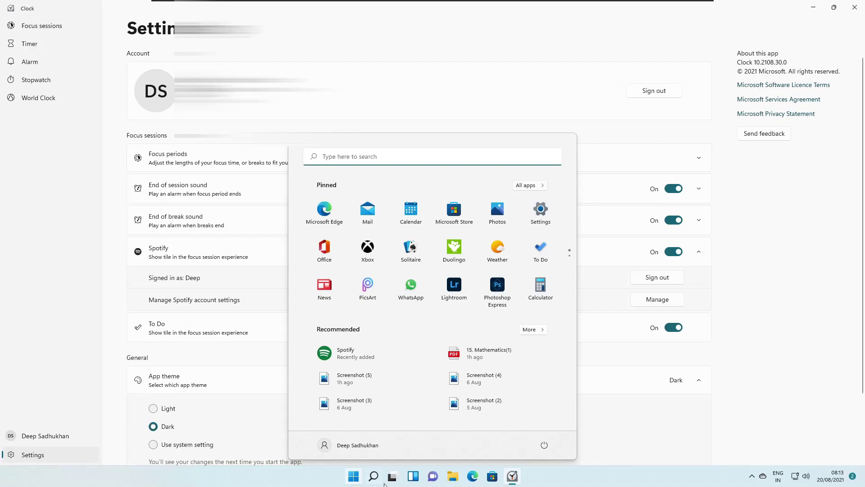
pyautogui.click(352, 476)
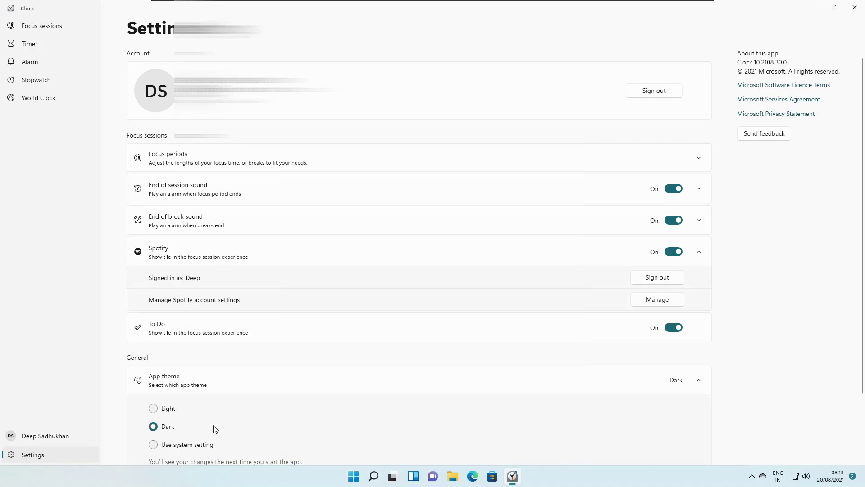
pyautogui.scroll(-2, 214, 428)
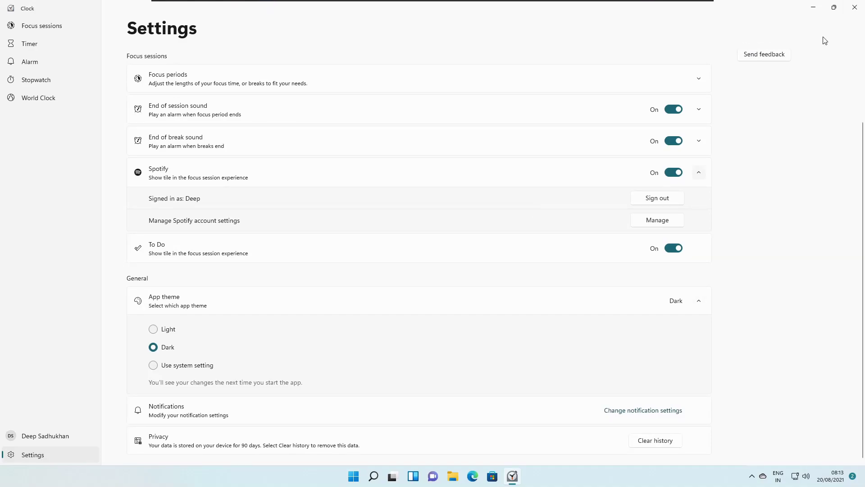
pyautogui.click(854, 8)
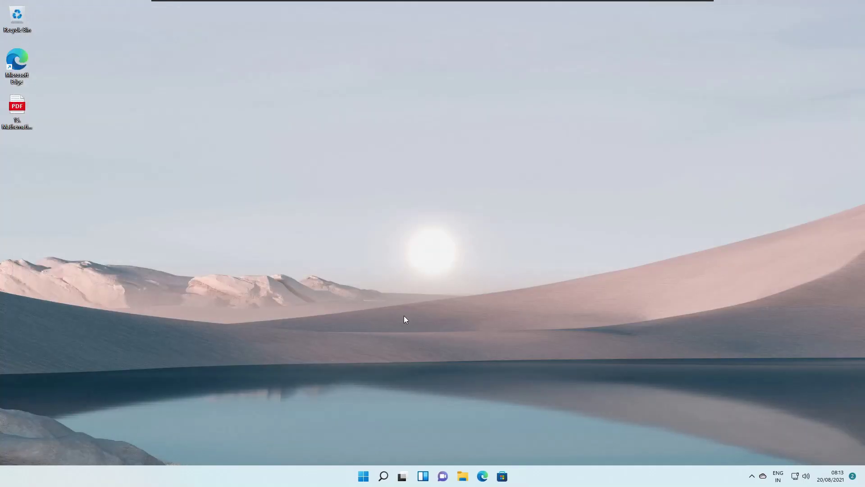
# - Search the Start menu for 'clock' and relaunch the Clock app
pyautogui.click(364, 477)
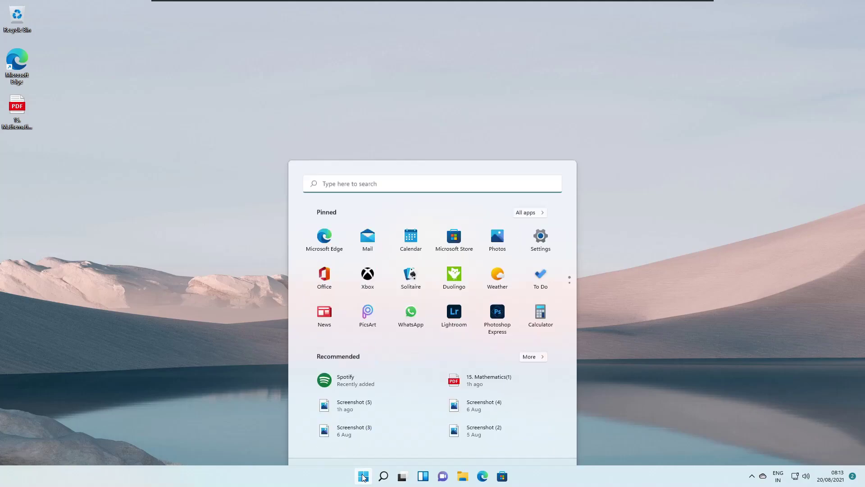
pyautogui.write('c')
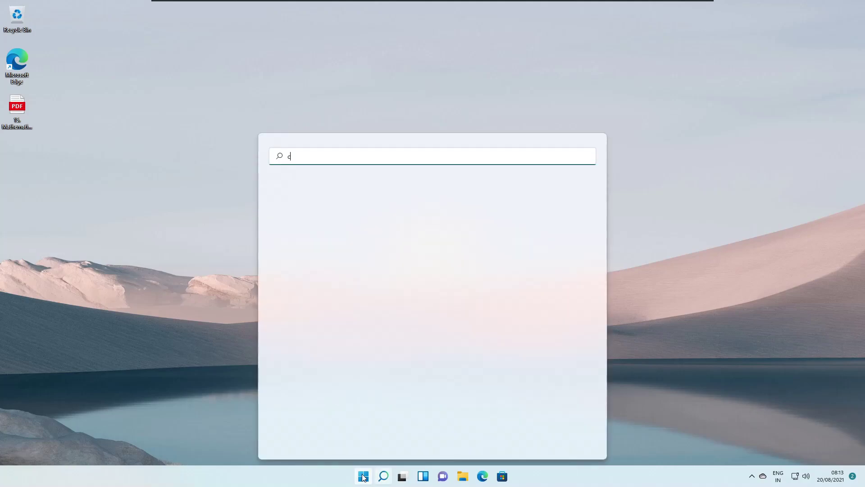
pyautogui.write('lock')
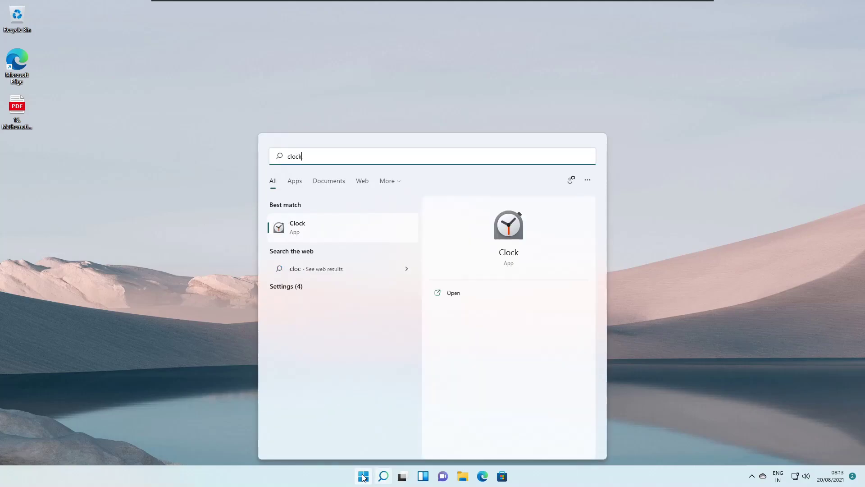
pyautogui.press('Return')
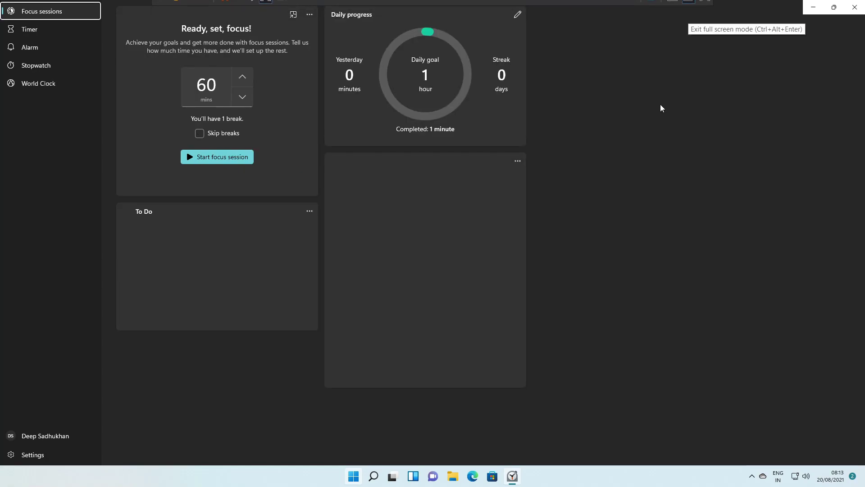
# - Restore the dark-themed Clock to a smaller window, view Focus sessions, then close it
pyautogui.moveTo(678, 5); pyautogui.dragTo(557, 32)
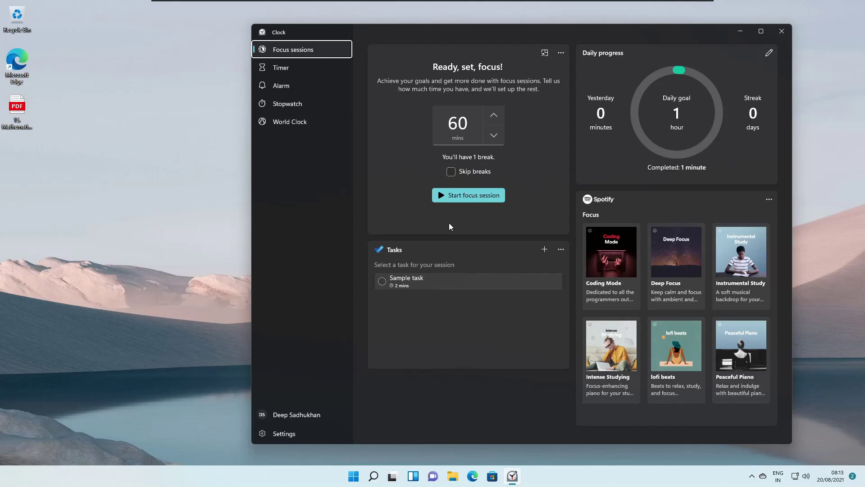
pyautogui.click(782, 30)
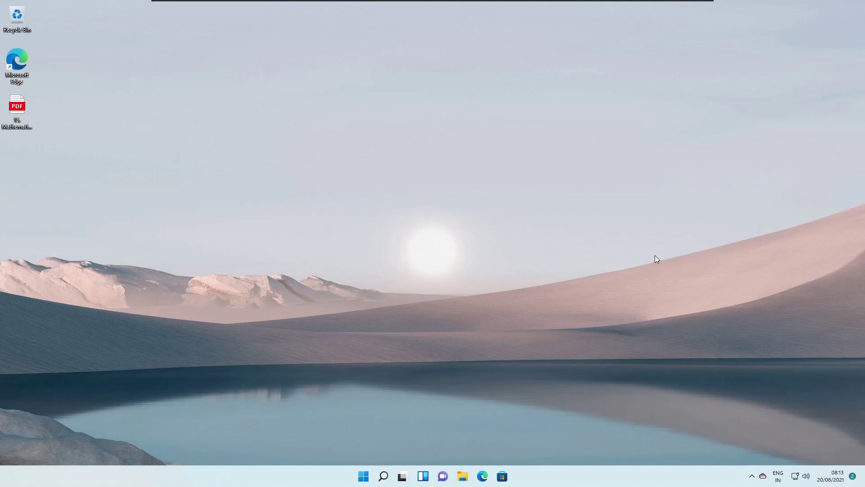
# - Open Windows Settings with Win+I, maximise it, and go to the Windows Update page
pyautogui.click(362, 481)
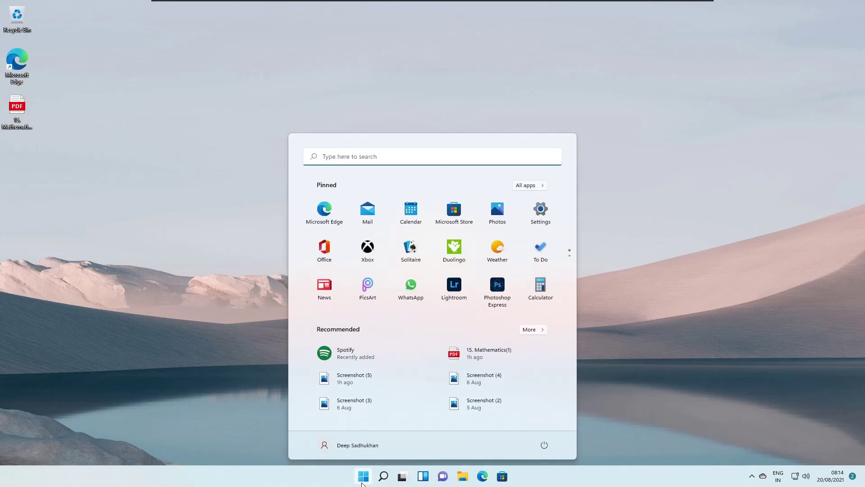
pyautogui.scroll(-1, 545, 293)
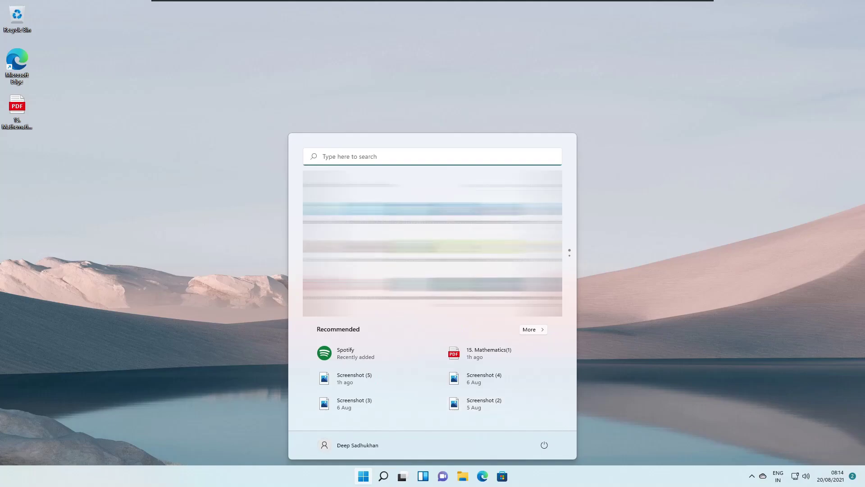
pyautogui.press('super+i')
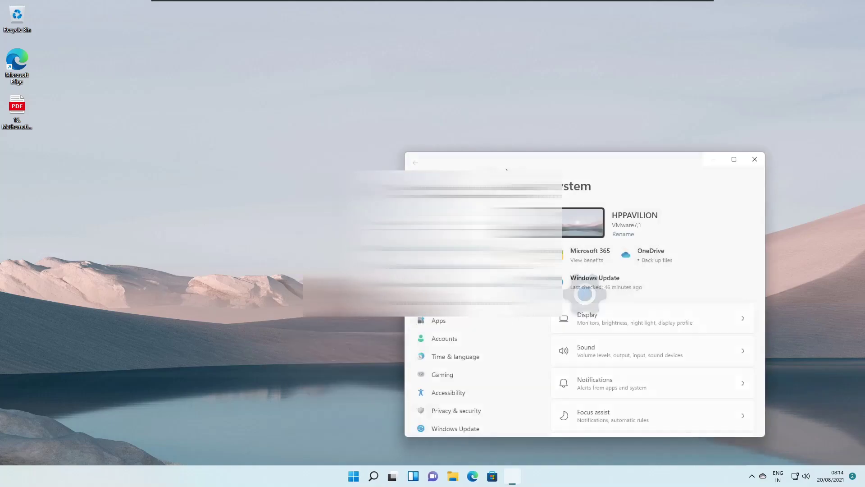
pyautogui.doubleClick(457, 163)
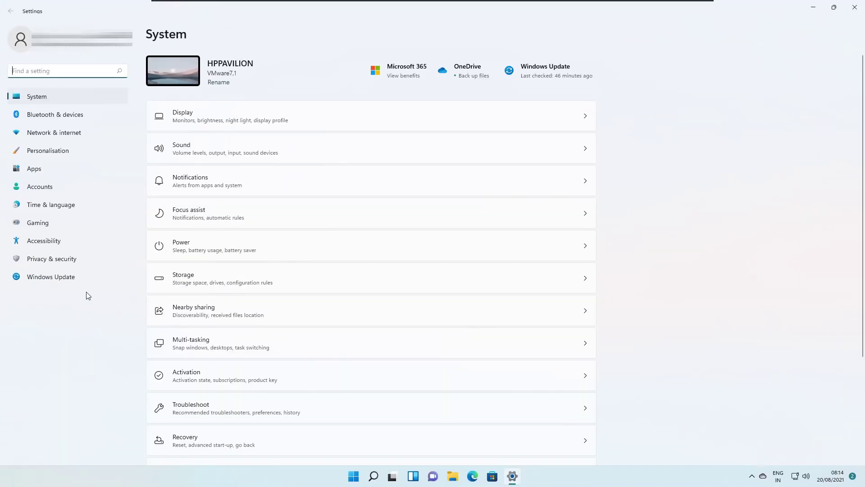
pyautogui.click(81, 279)
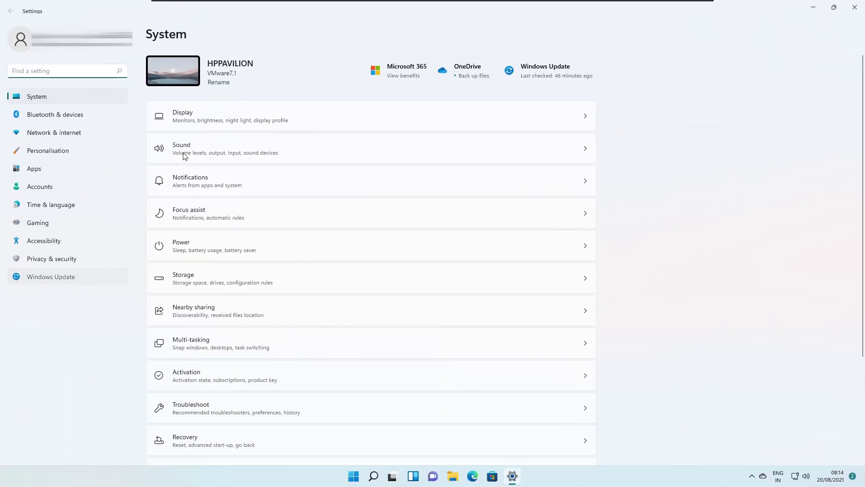